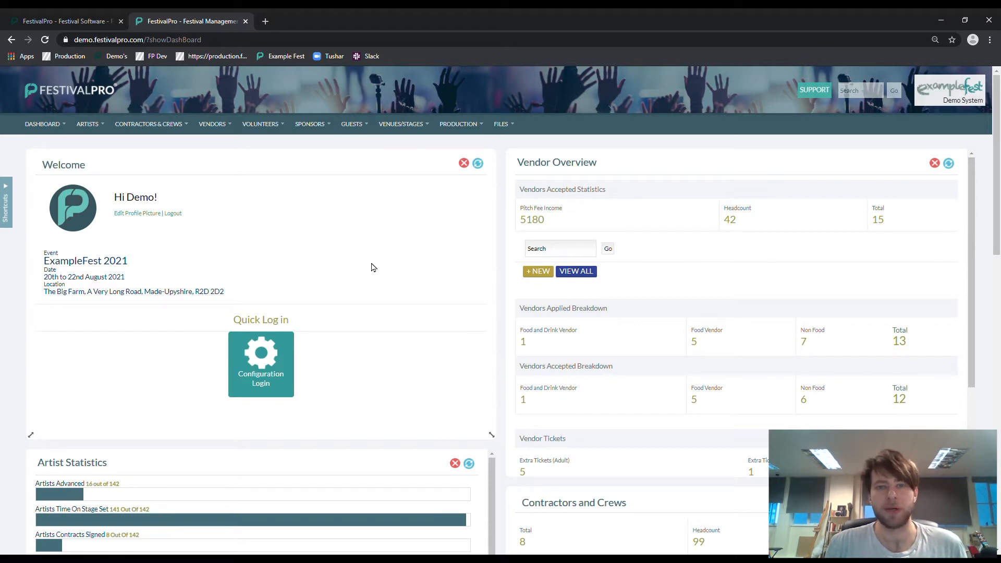
Step: Open the volunteer shifts overview and view the volunteers assigned to Steward Saturday AM, returning to the overview
{"action": "mouse_move", "coordinate": [262, 127]}
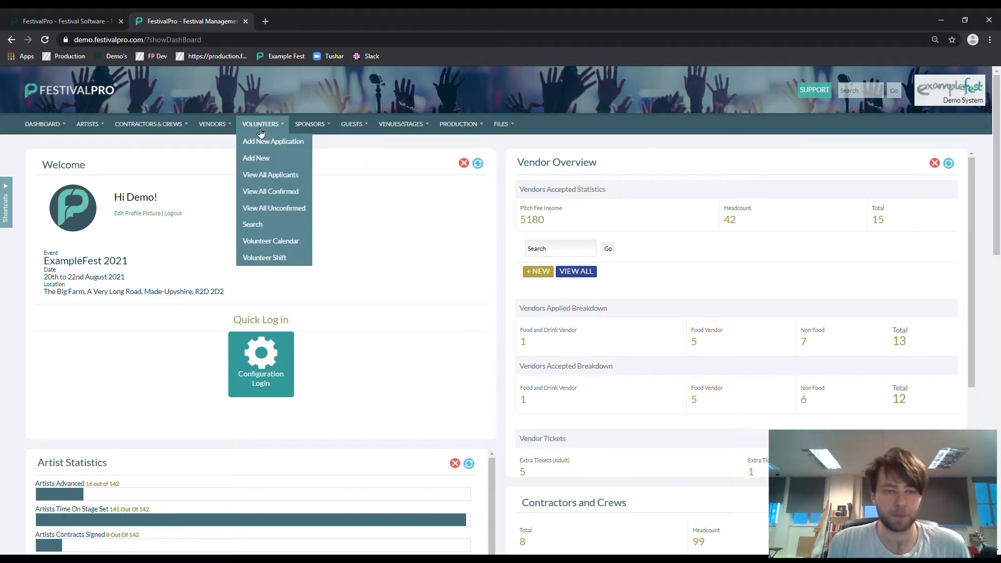
{"action": "left_click", "coordinate": [282, 259]}
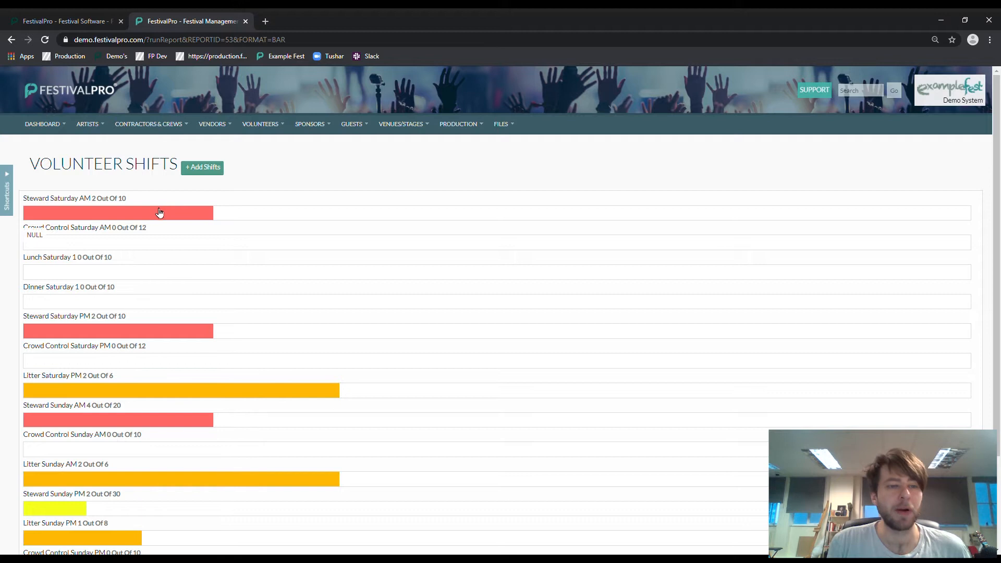
{"action": "left_click", "coordinate": [109, 213]}
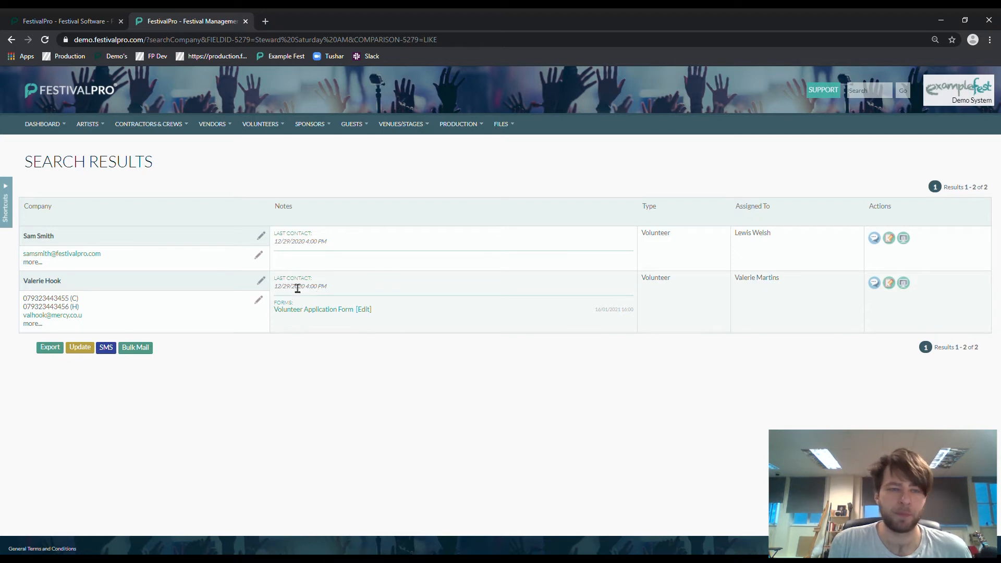
{"action": "key", "text": "alt+Left"}
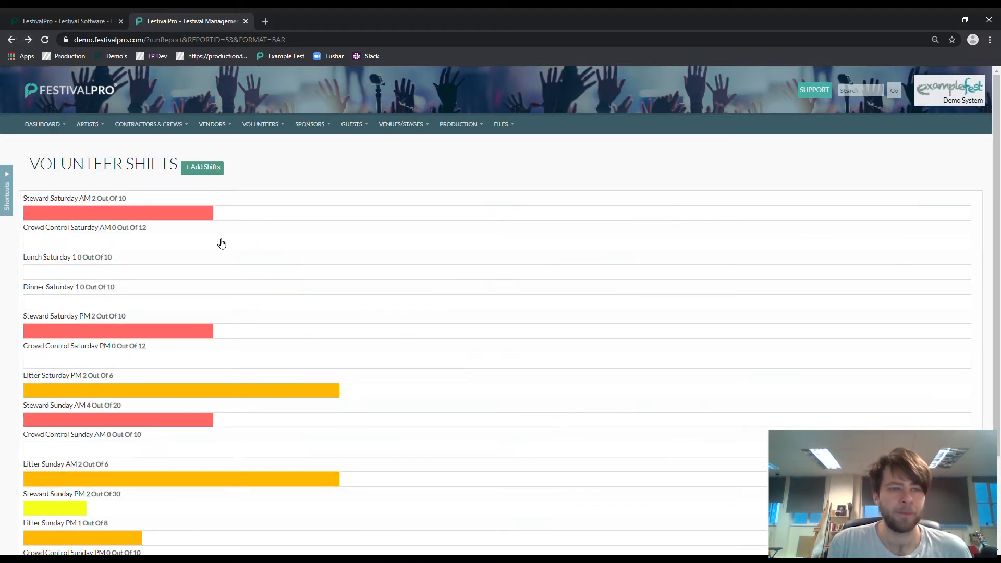
Step: Add and save a shift named "New shift" from 08/20/2021 18:00 to 00:00, role Entrance Ticketing, location Third Stage, with 5 required volunteers
{"action": "left_click", "coordinate": [203, 167]}
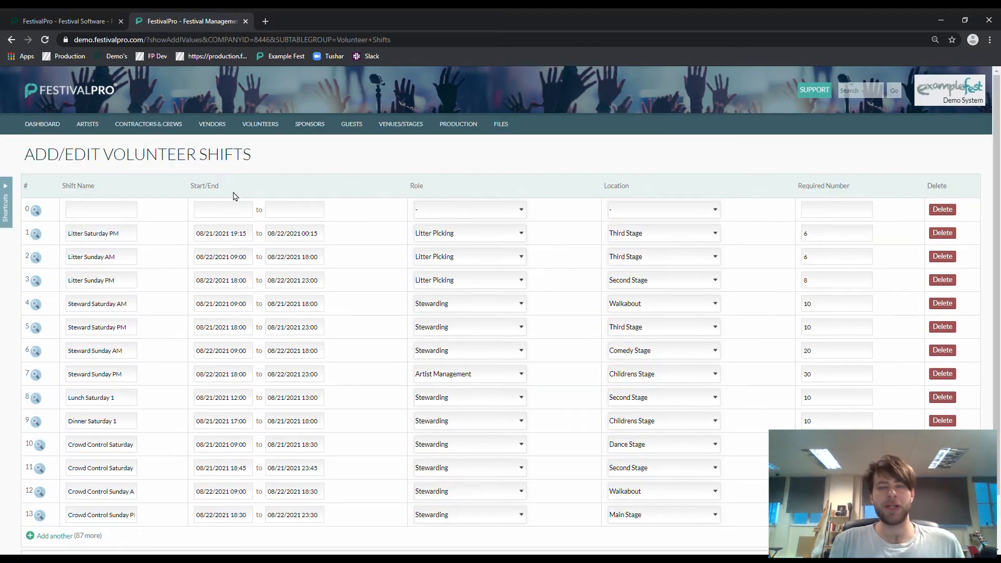
{"action": "scroll", "coordinate": [407, 273], "scroll_direction": "down", "scroll_amount": 1}
{"action": "left_click", "coordinate": [46, 504]}
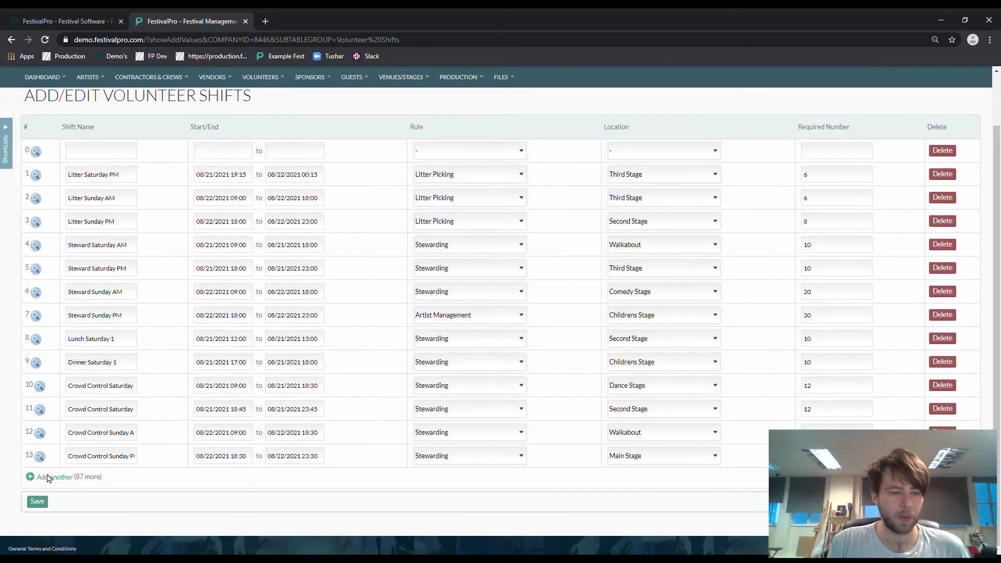
{"action": "left_click", "coordinate": [48, 478]}
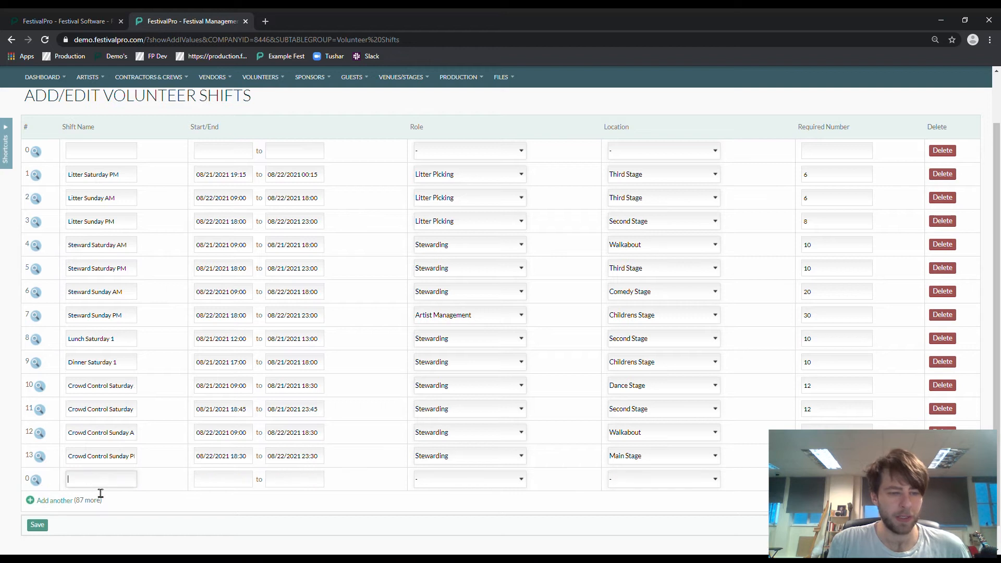
{"action": "type", "text": "New shief"}
{"action": "key", "text": "BackSpace"}
{"action": "key", "text": "BackSpace"}
{"action": "type", "text": "ft"}
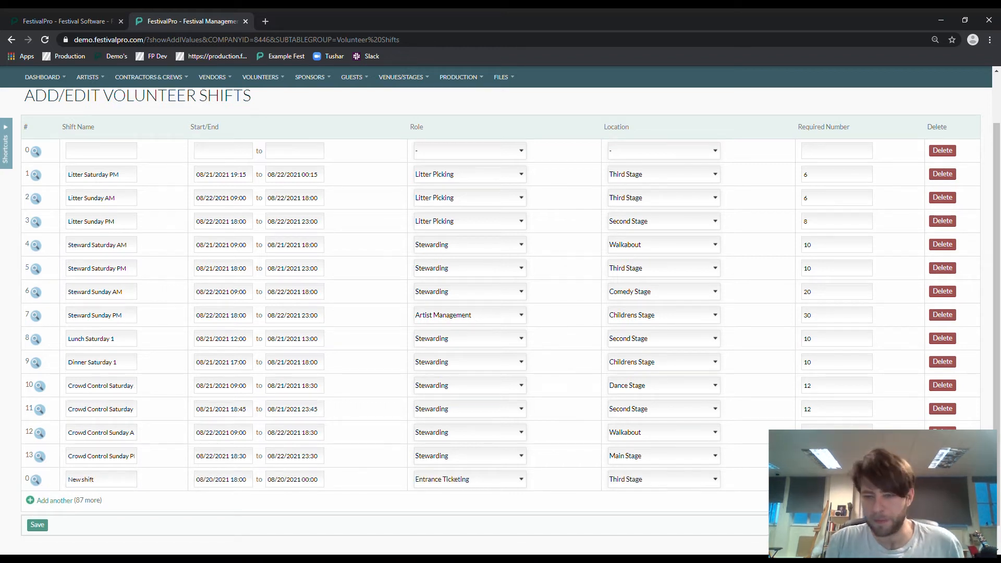
{"action": "left_click", "coordinate": [37, 525]}
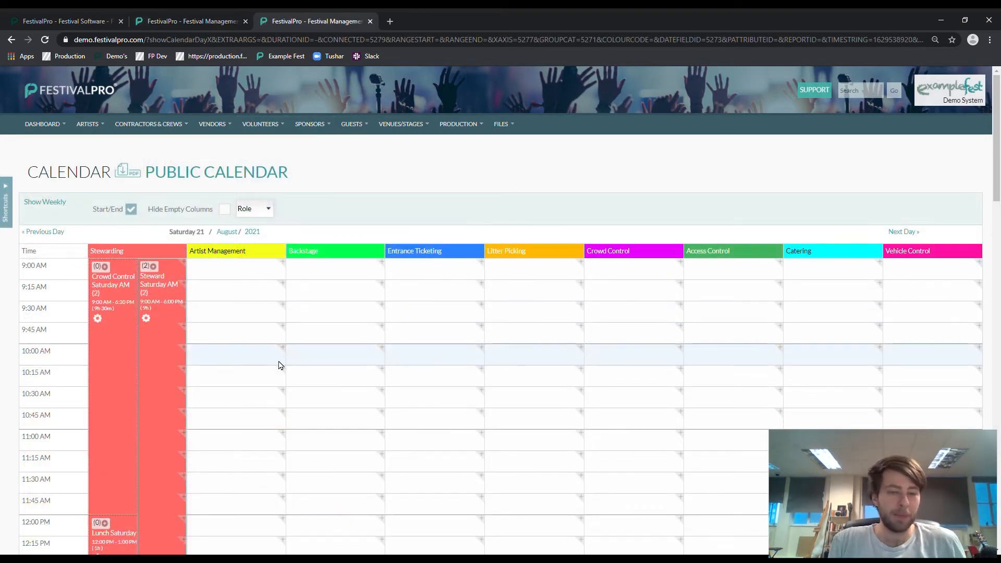
Step: Add a 60-minute Lighting shift requiring 2 people under Backstage at 10:15 AM on Saturday 21, and extend it to end at 12:00 PM
{"action": "scroll", "coordinate": [355, 338], "scroll_direction": "down", "scroll_amount": 1}
{"action": "left_click", "coordinate": [379, 319]}
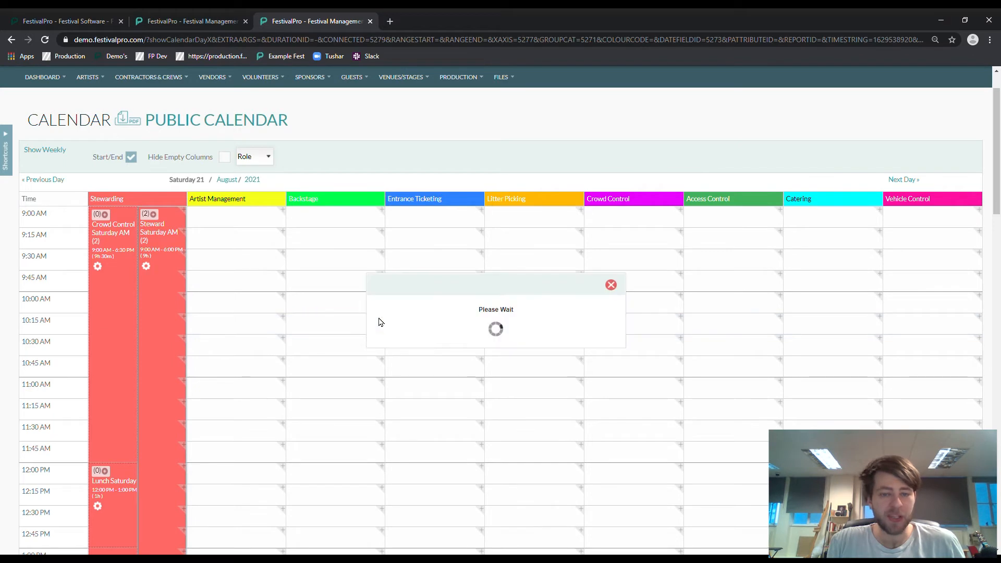
{"action": "left_click", "coordinate": [517, 328]}
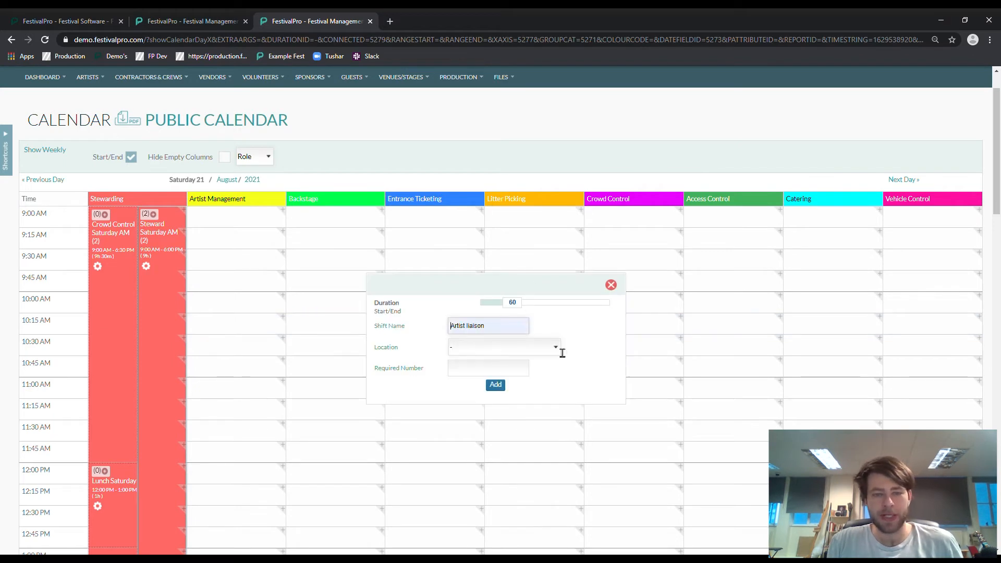
{"action": "left_click", "coordinate": [512, 381]}
{"action": "left_click", "coordinate": [505, 367]}
{"action": "type", "text": "1"}
{"action": "left_click", "coordinate": [495, 384]}
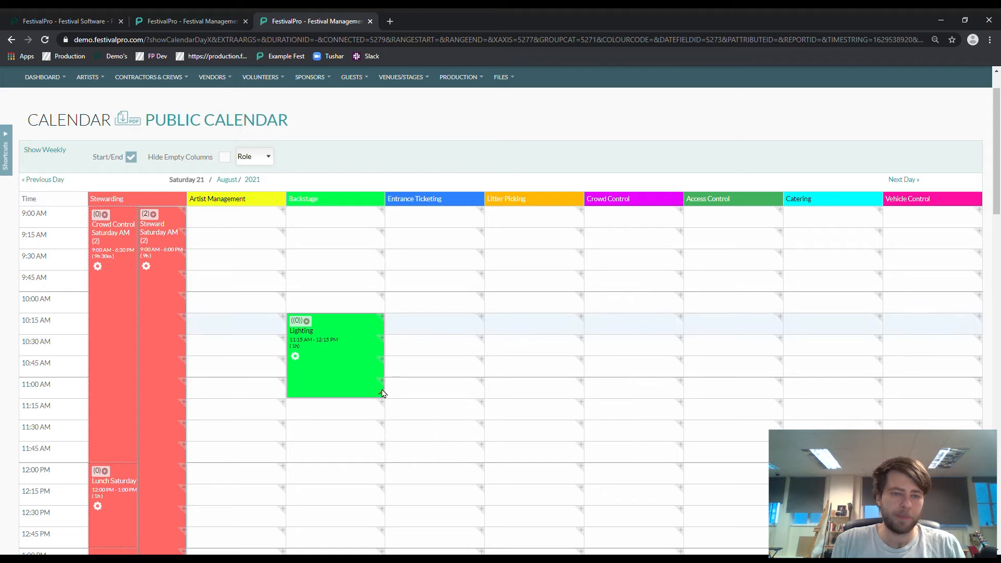
{"action": "scroll", "coordinate": [339, 398], "scroll_direction": "down", "scroll_amount": 2}
{"action": "left_click_drag", "start_coordinate": [342, 294], "coordinate": [343, 358]}
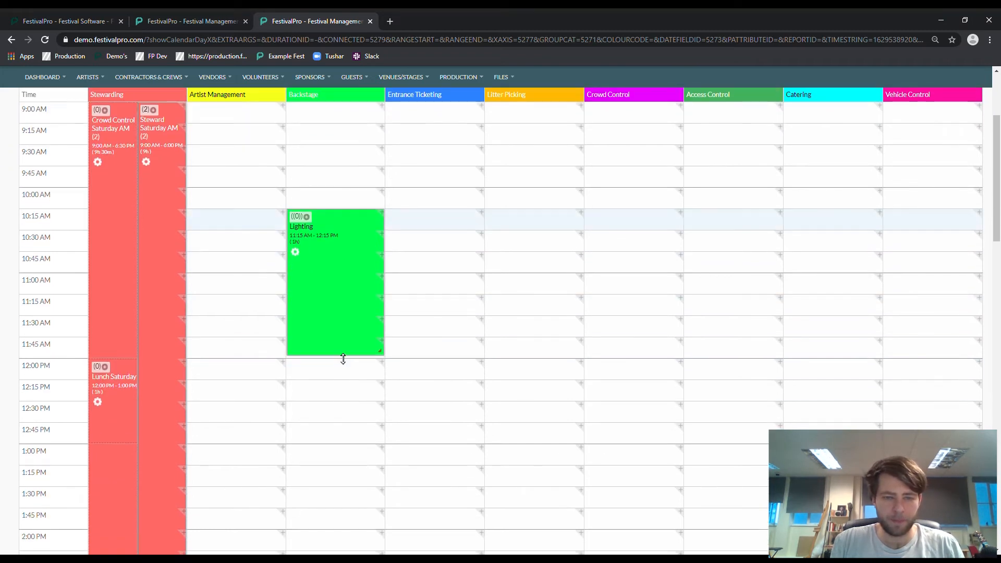
Step: Search all contacts by first name, including those not assigned to you, and add the POWER PLUS contact to the Lighting shift
{"action": "left_click", "coordinate": [309, 218]}
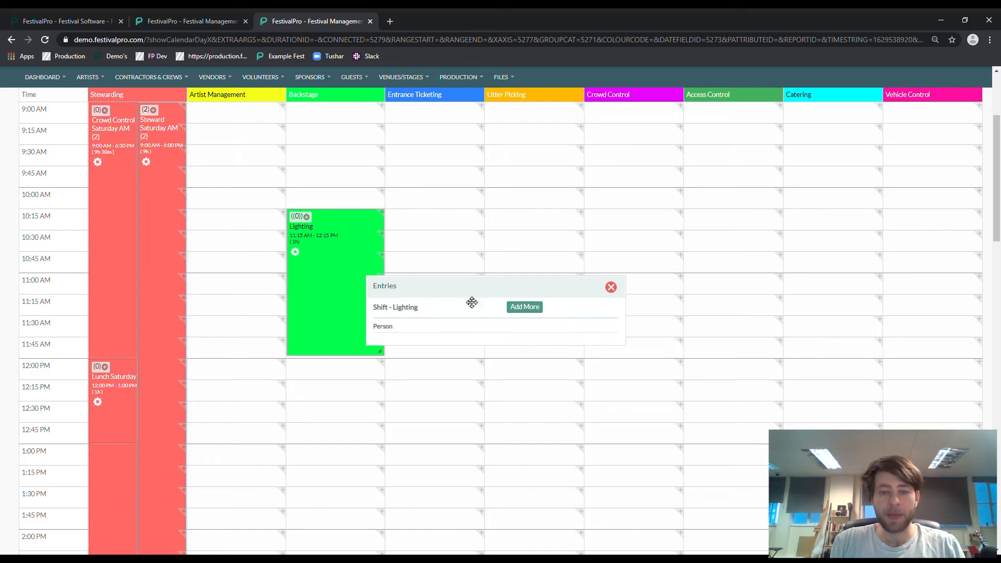
{"action": "left_click", "coordinate": [524, 309]}
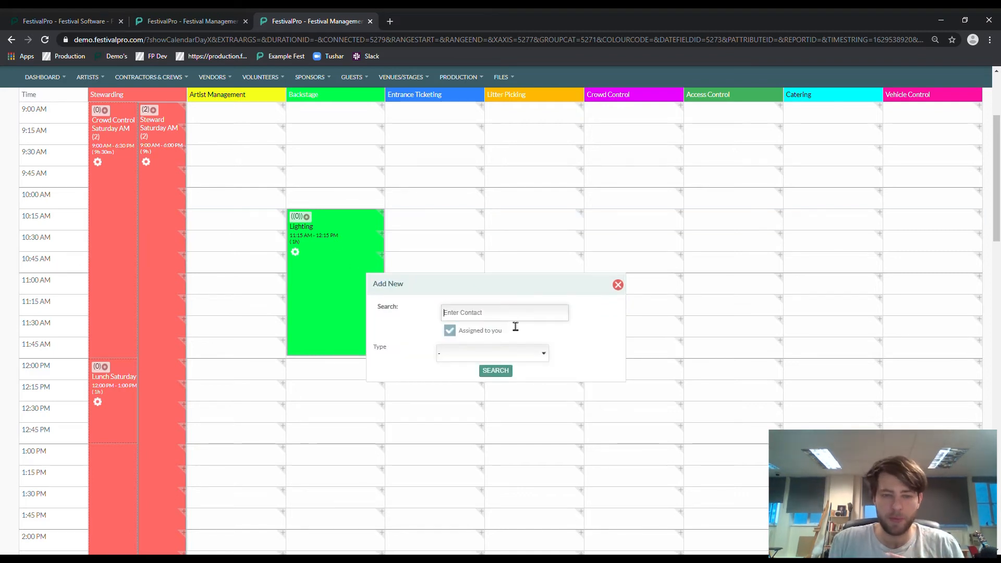
{"action": "type", "text": "bill"}
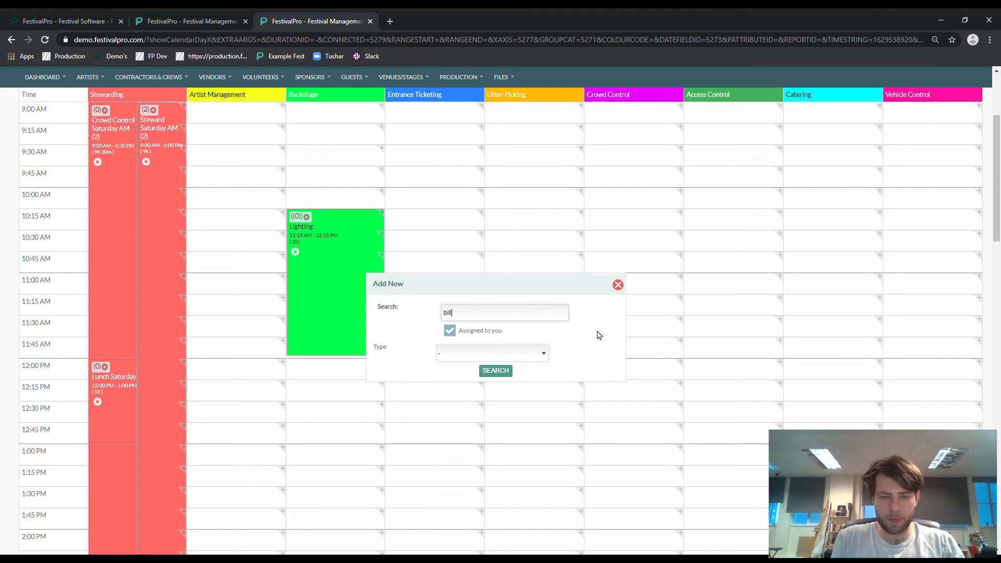
{"action": "left_click", "coordinate": [494, 370]}
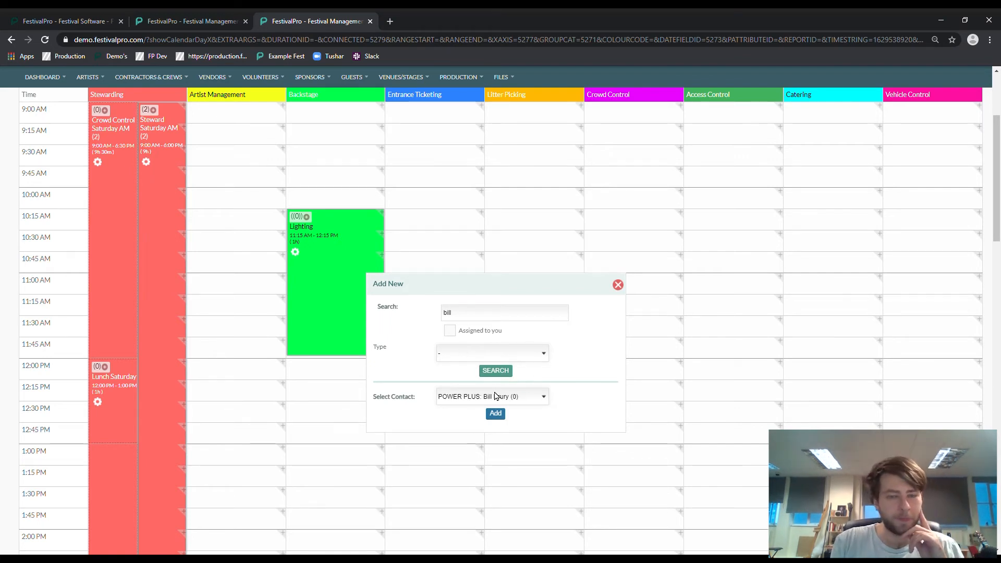
{"action": "left_click", "coordinate": [496, 413]}
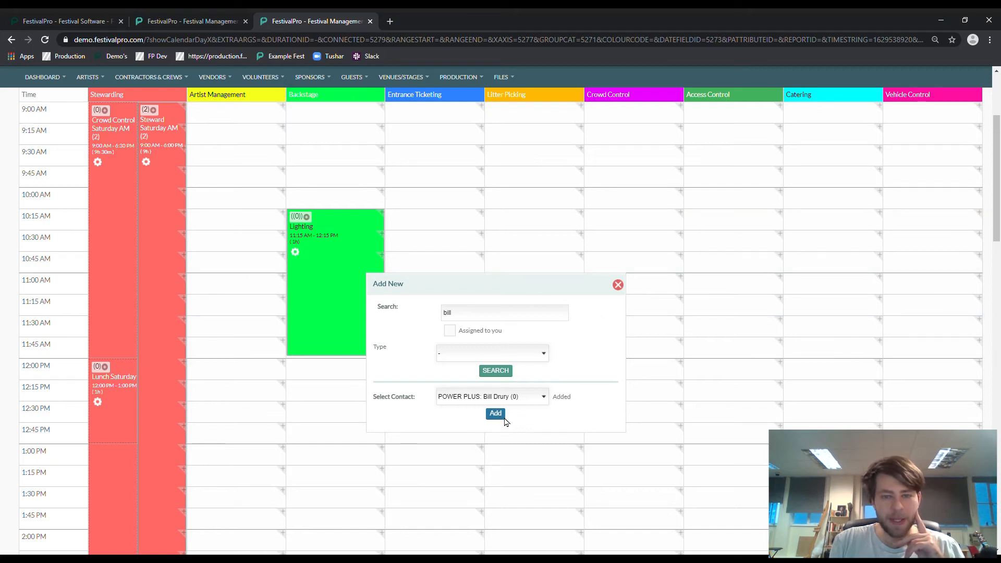
{"action": "left_click", "coordinate": [618, 285]}
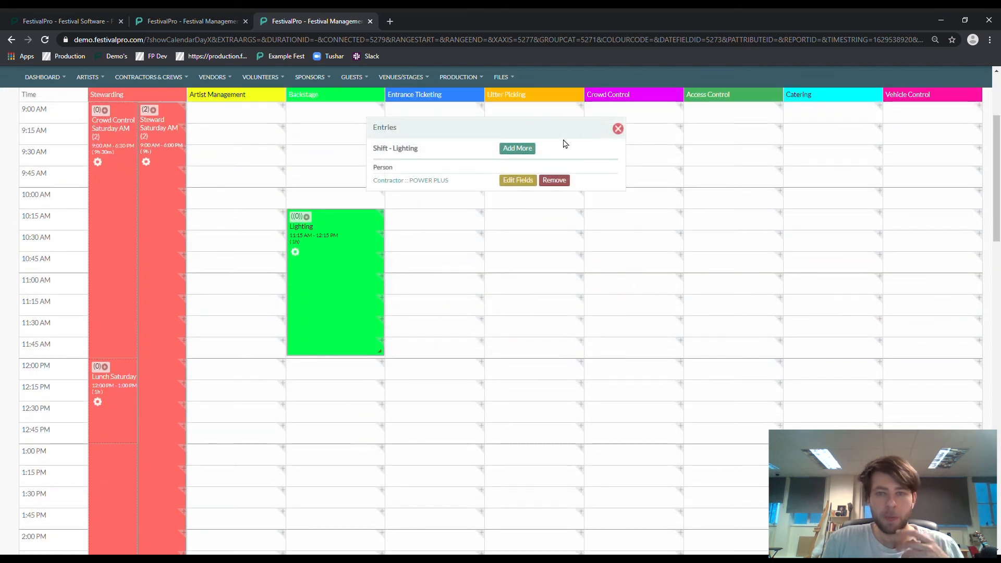
{"action": "left_click", "coordinate": [618, 129]}
Step: Check how many places are filled on each shift in the volunteer shifts overview
{"action": "scroll", "coordinate": [341, 250], "scroll_direction": "up", "scroll_amount": 3}
{"action": "mouse_move", "coordinate": [234, 122]}
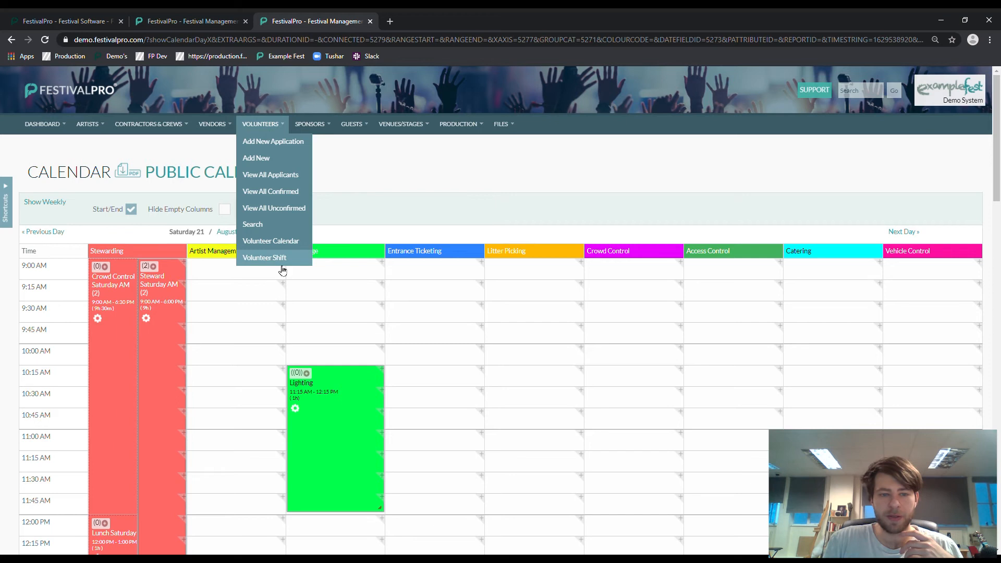
{"action": "left_click", "coordinate": [266, 266]}
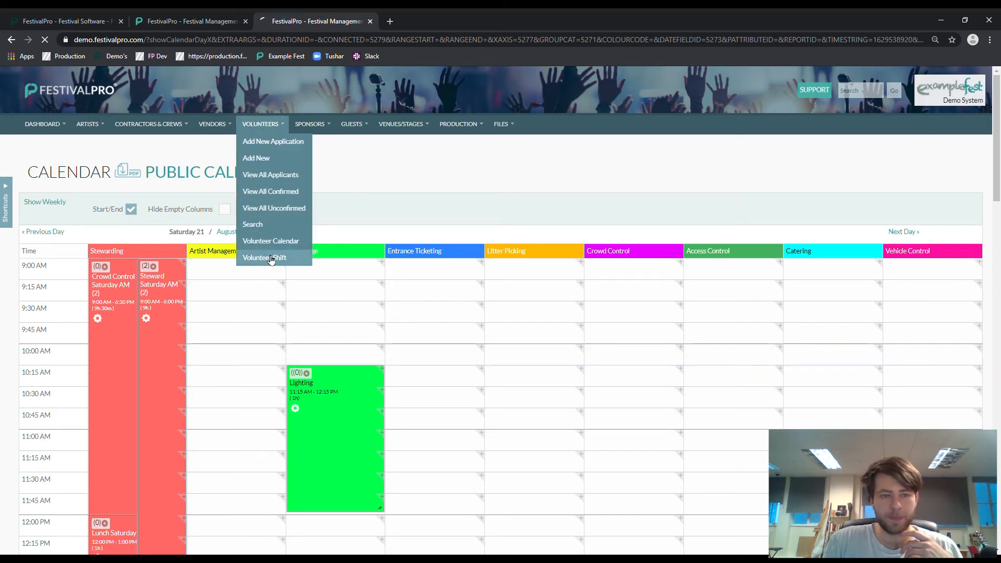
{"action": "scroll", "coordinate": [214, 248], "scroll_direction": "down", "scroll_amount": 1}
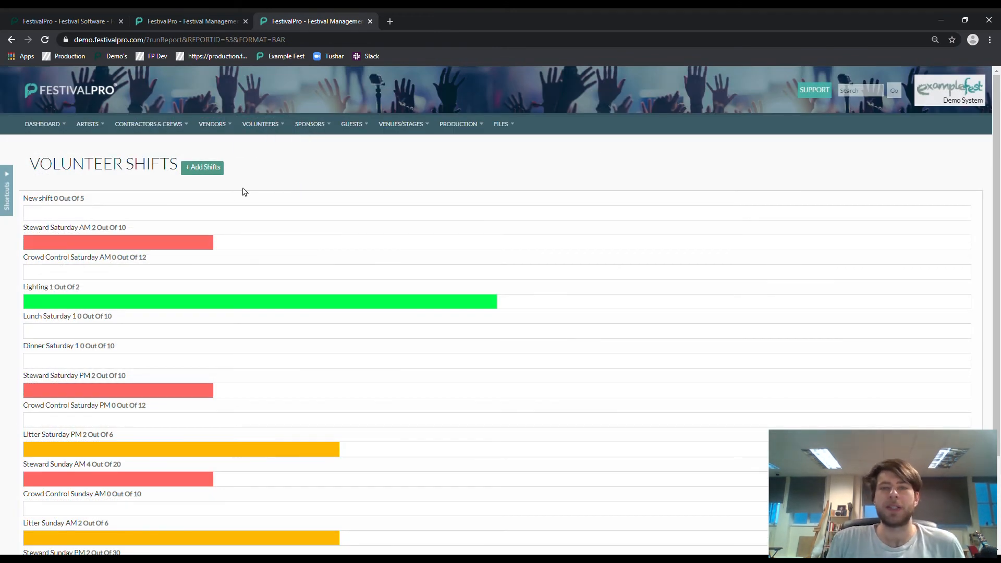
Step: Open the information page of the Steward Saturday AM shift from the volunteer calendar for Saturday 21 August 2021
{"action": "mouse_move", "coordinate": [305, 127]}
{"action": "mouse_move", "coordinate": [261, 126]}
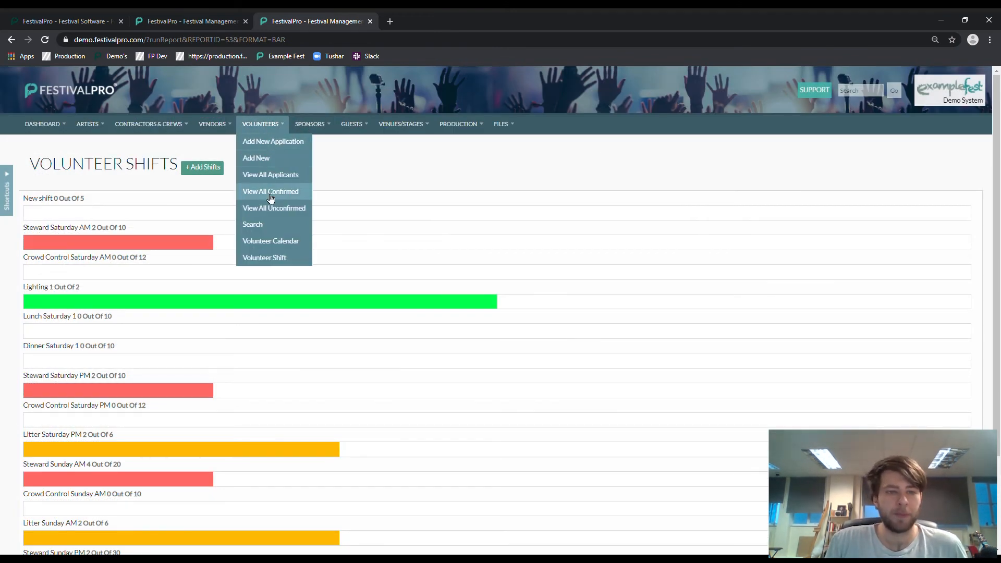
{"action": "left_click", "coordinate": [281, 241]}
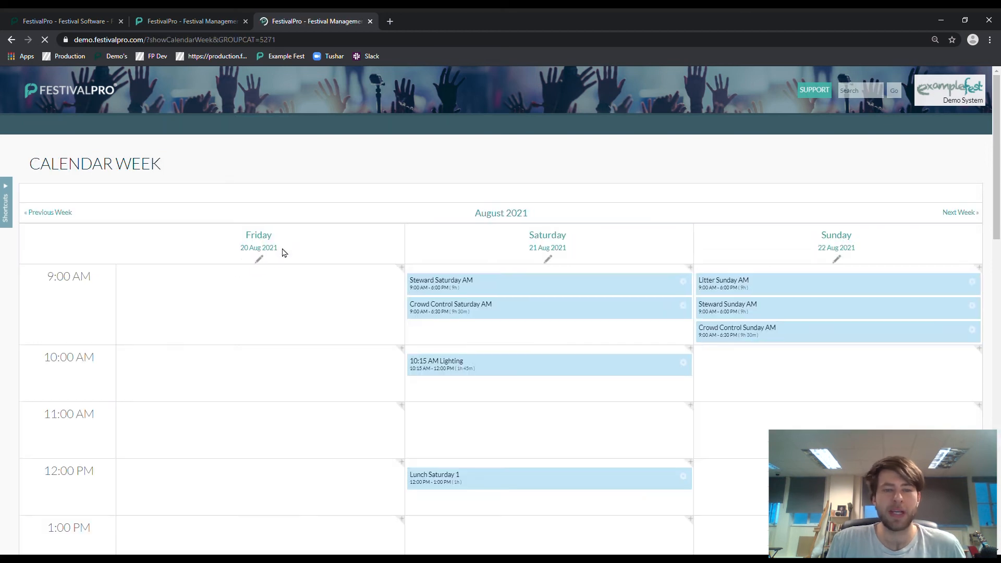
{"action": "left_click", "coordinate": [558, 240]}
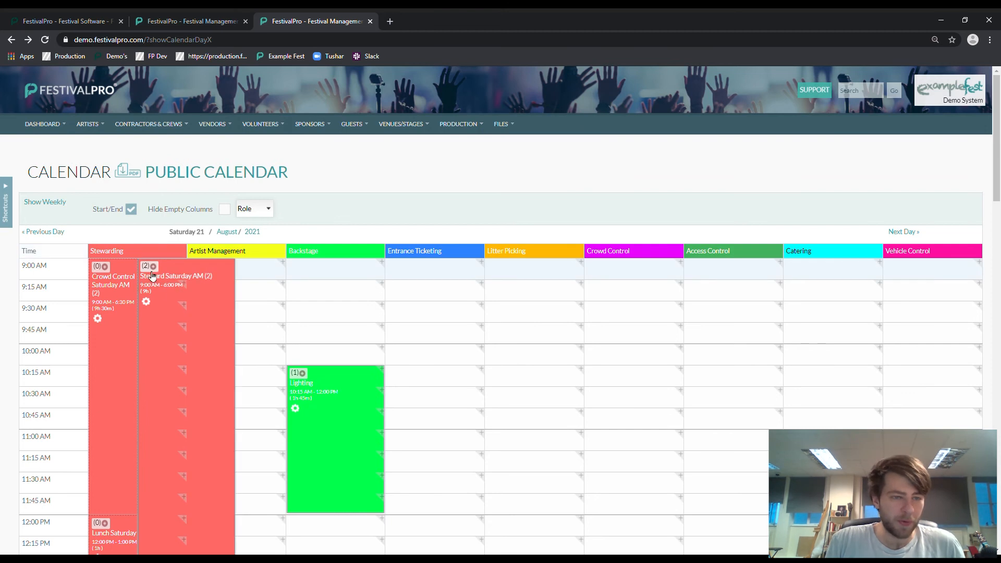
{"action": "left_click", "coordinate": [147, 302]}
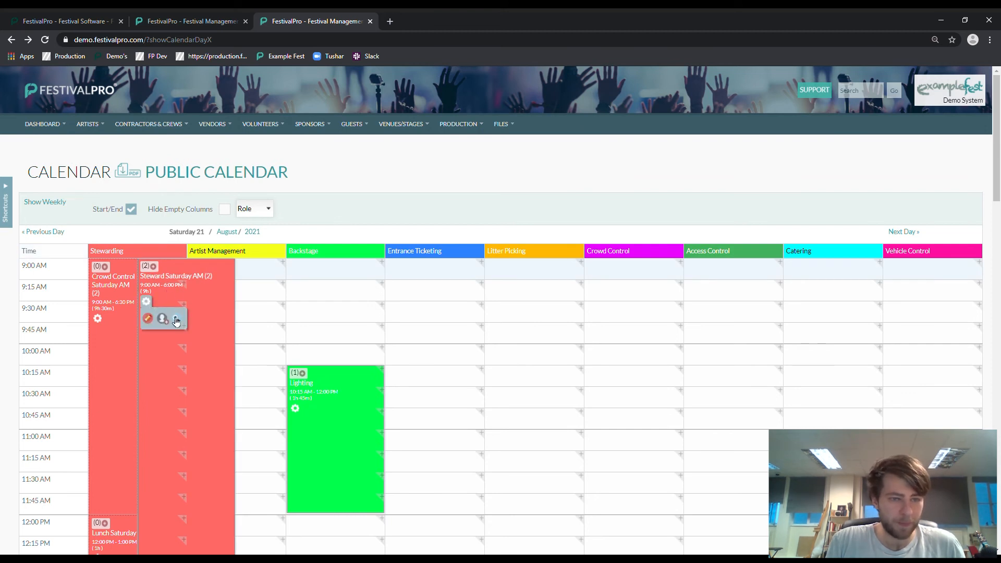
{"action": "left_click", "coordinate": [161, 320]}
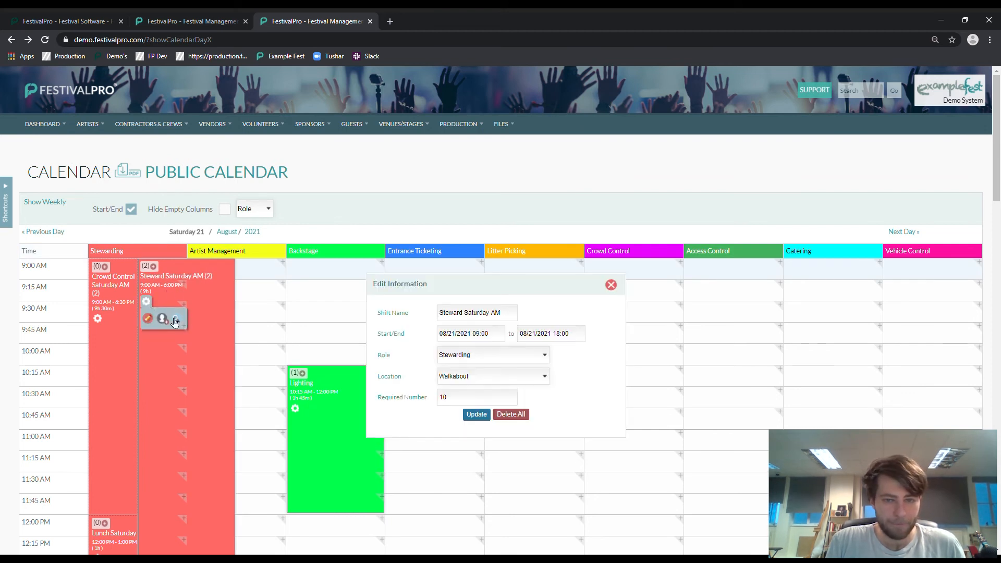
{"action": "left_click", "coordinate": [178, 319]}
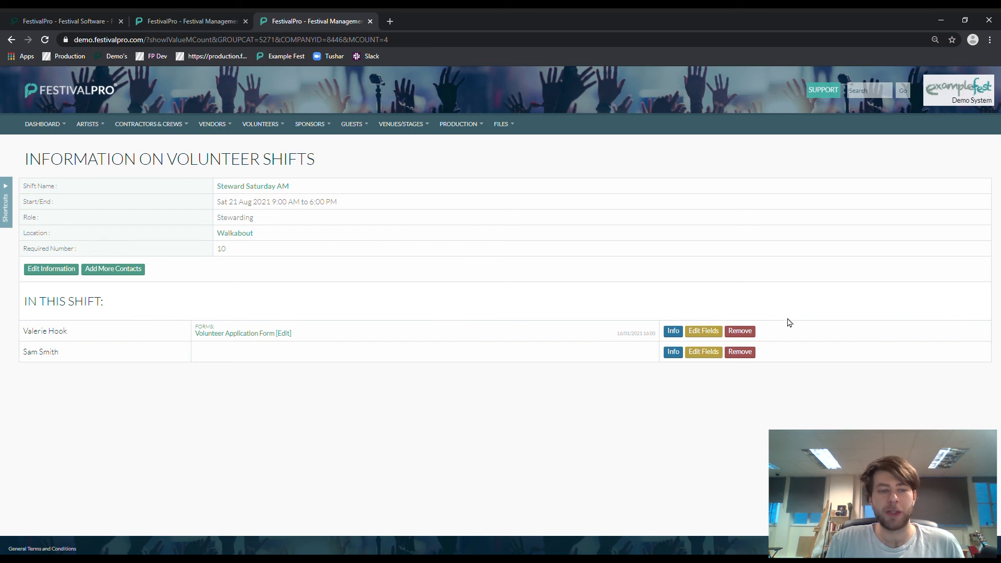
Step: Edit the first listed volunteer: change the assigned staff member, add the Litter Saturday PM and Crowd Control Sunday AM shifts, and save
{"action": "left_click", "coordinate": [711, 331]}
{"action": "left_click_drag", "start_coordinate": [558, 288], "coordinate": [527, 130]}
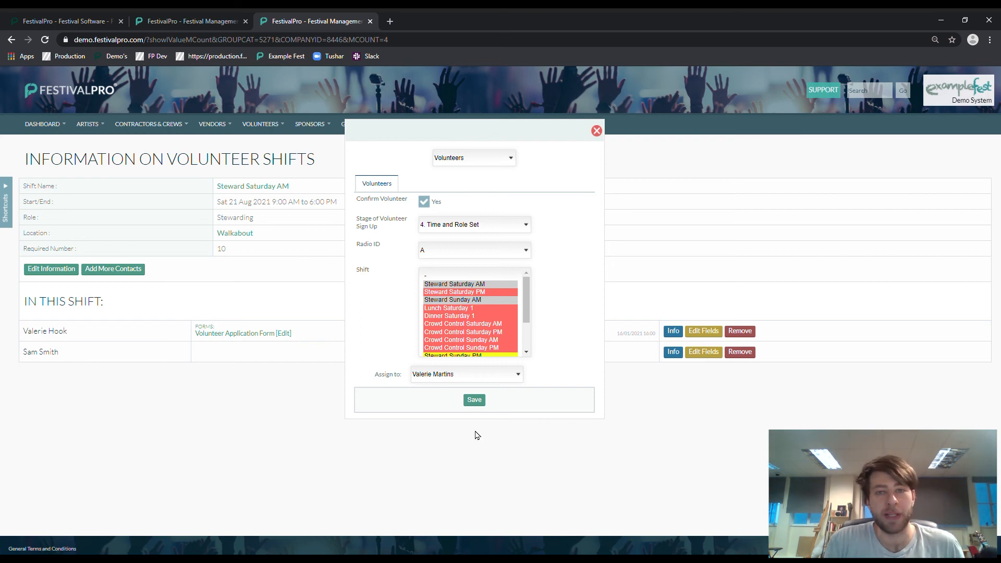
{"action": "key", "text": "Down"}
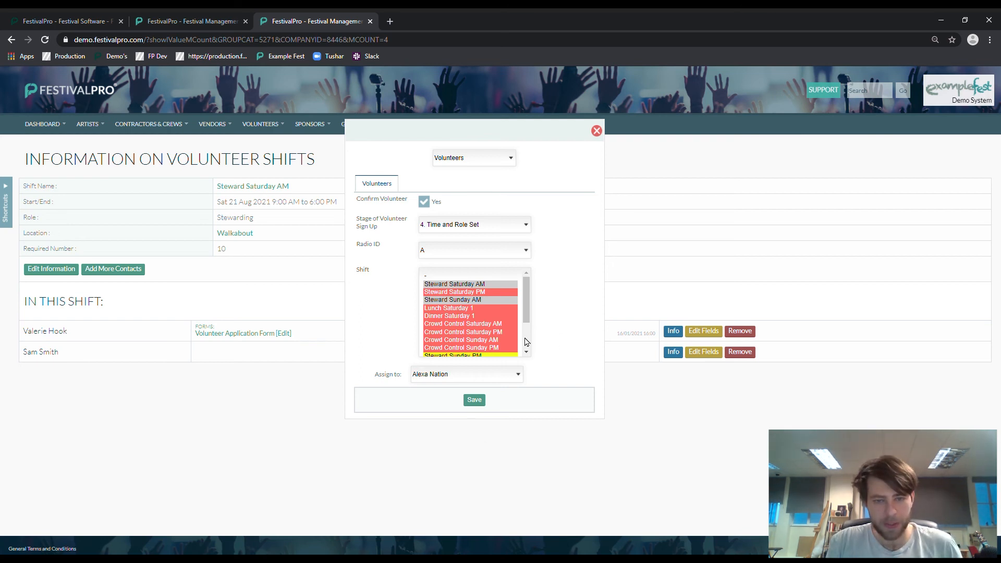
{"action": "scroll", "coordinate": [469, 330], "scroll_direction": "down", "scroll_amount": 2}
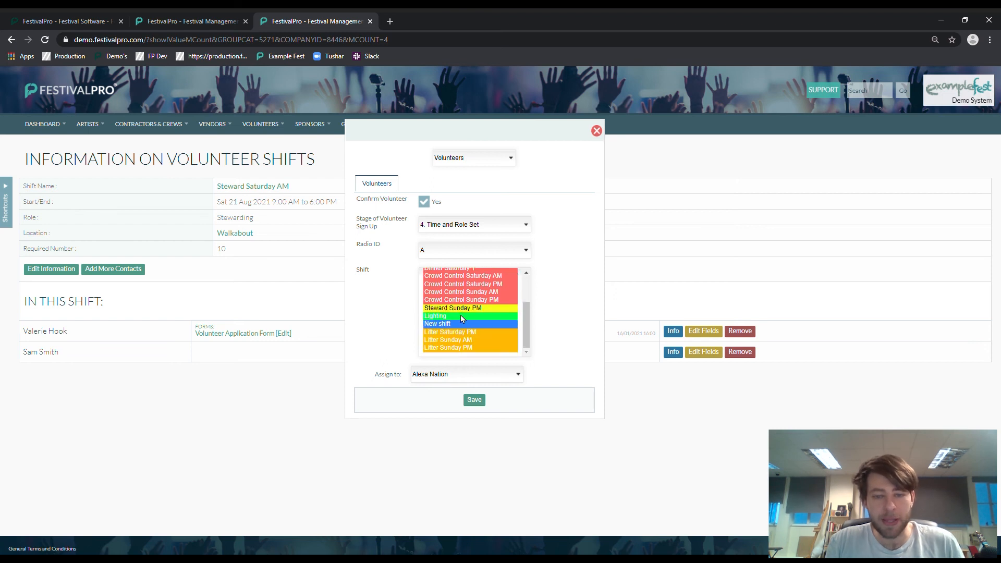
{"action": "left_click", "coordinate": [462, 332], "text": "ctrl"}
{"action": "left_click", "coordinate": [472, 293], "text": "ctrl"}
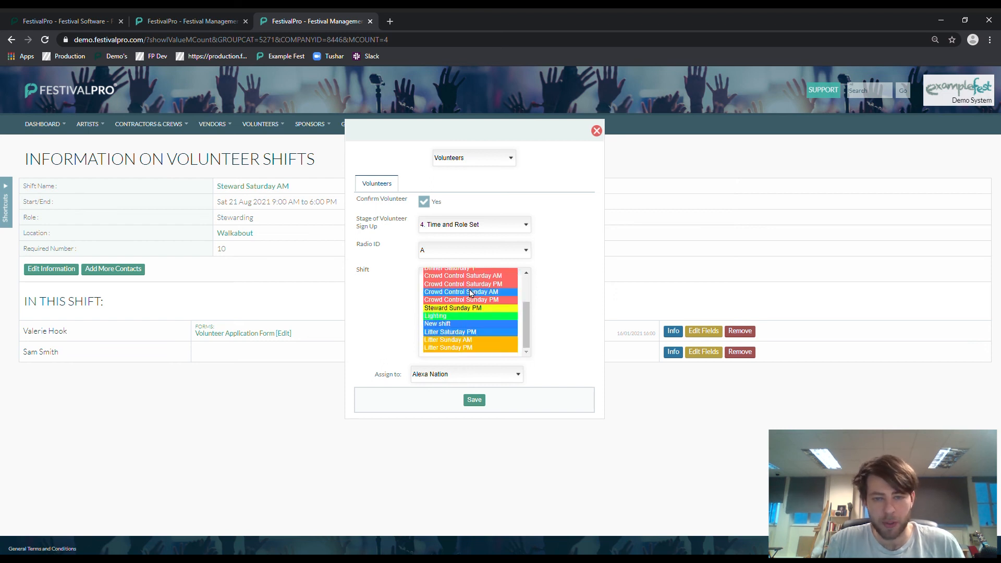
{"action": "left_click", "coordinate": [475, 398]}
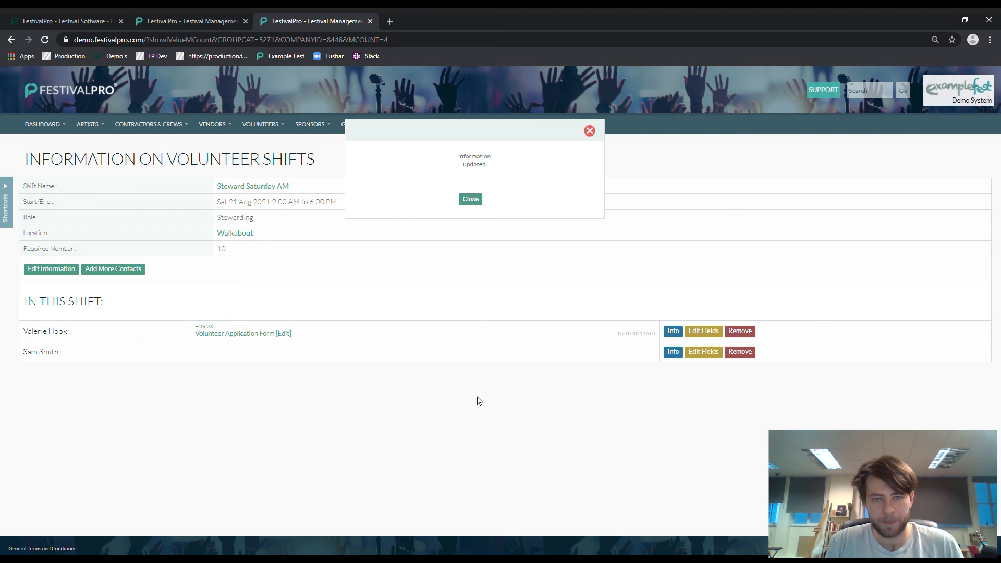
{"action": "left_click", "coordinate": [471, 200]}
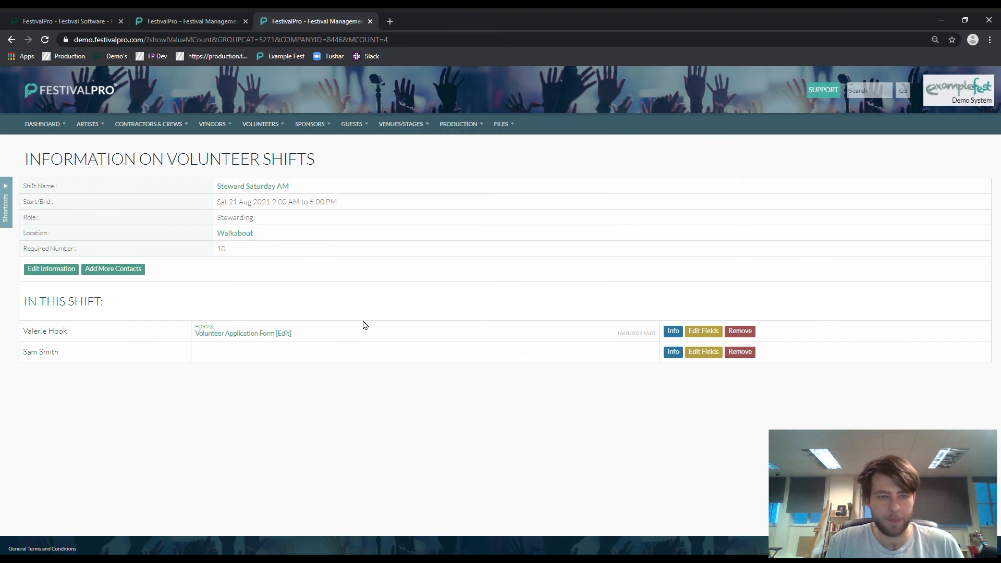
Step: Open the first listed volunteer's profile and review the shifts recorded in its Volunteers section
{"action": "left_click", "coordinate": [45, 334]}
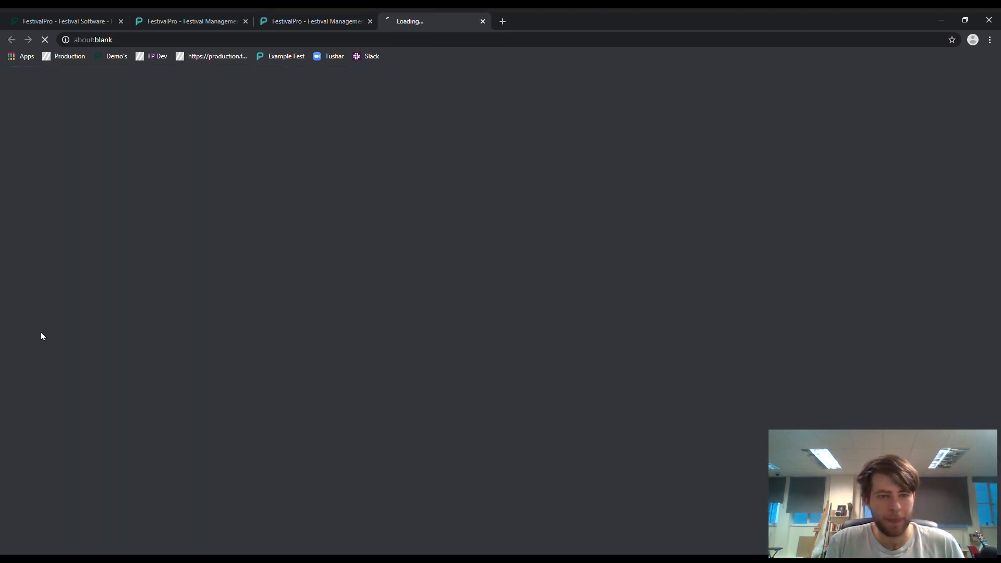
{"action": "scroll", "coordinate": [387, 241], "scroll_direction": "down", "scroll_amount": 1}
{"action": "scroll", "coordinate": [387, 248], "scroll_direction": "down", "scroll_amount": 6}
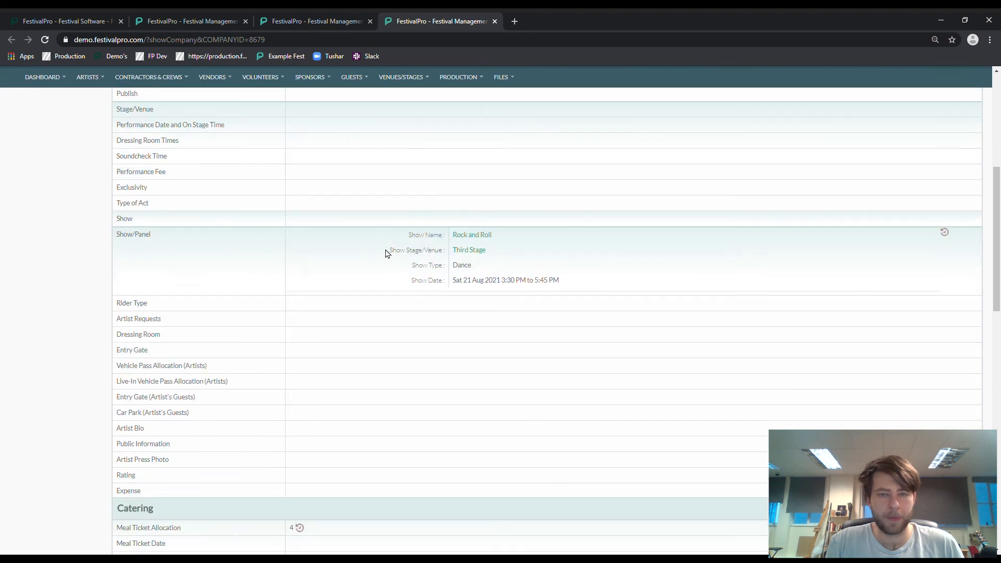
{"action": "scroll", "coordinate": [363, 267], "scroll_direction": "down", "scroll_amount": 2}
{"action": "scroll", "coordinate": [361, 272], "scroll_direction": "down", "scroll_amount": 4}
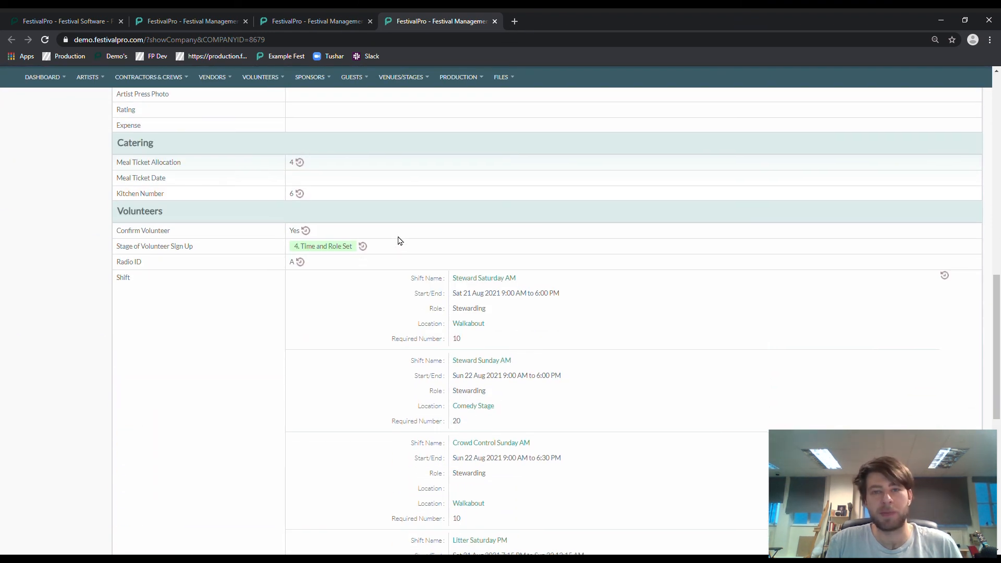
{"action": "scroll", "coordinate": [401, 246], "scroll_direction": "down", "scroll_amount": 2}
{"action": "scroll", "coordinate": [454, 250], "scroll_direction": "down", "scroll_amount": 1}
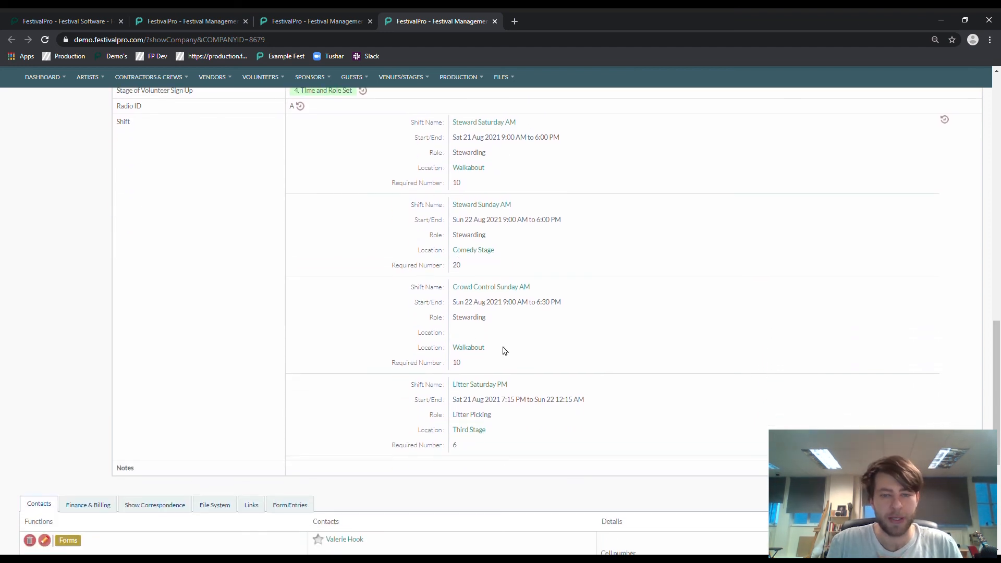